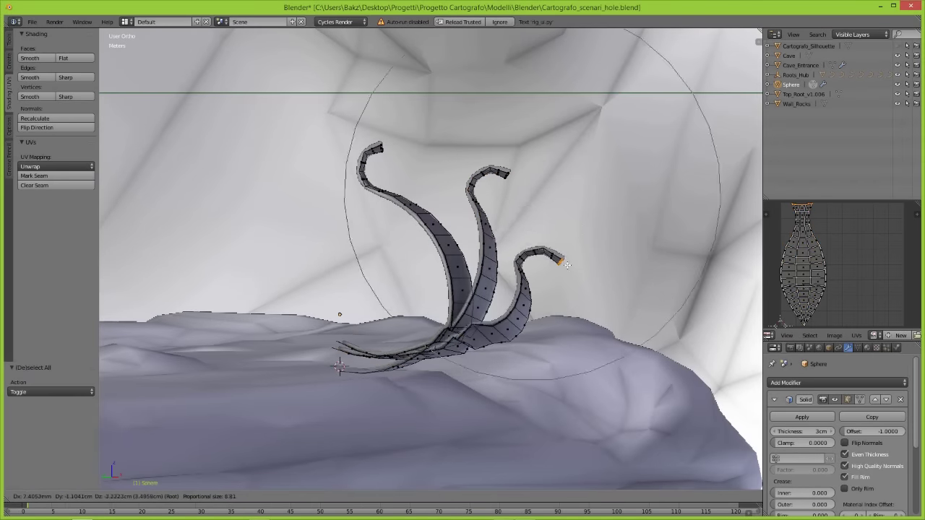
- Bend, rotate and scale the curling petal pieces with proportional falloff into new shapes
{"action": "left_click", "coordinate": [566, 265]}
{"action": "middle_click_drag", "start_coordinate": [566, 265], "coordinate": [405, 318]}
{"action": "key", "text": "w"}
{"action": "left_click", "coordinate": [408, 381]}
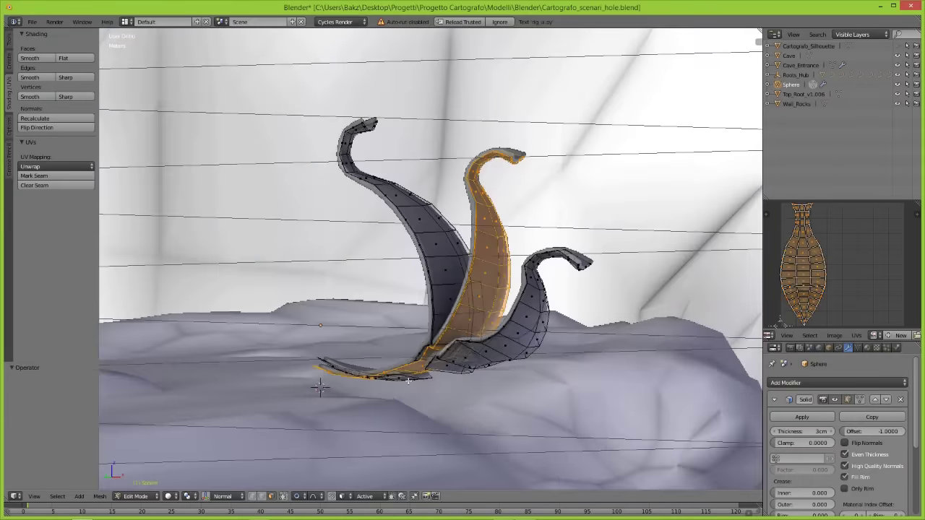
{"action": "key", "text": "ctrl+z"}
{"action": "mouse_move", "coordinate": [408, 381]}
{"action": "middle_mouse_down"}
{"action": "mouse_move", "coordinate": [489, 391]}
{"action": "mouse_move", "coordinate": [426, 344]}
{"action": "middle_mouse_up"}
{"action": "key", "text": "r"}
{"action": "left_click", "coordinate": [459, 367]}
{"action": "key", "text": "s"}
{"action": "left_click", "coordinate": [446, 354]}
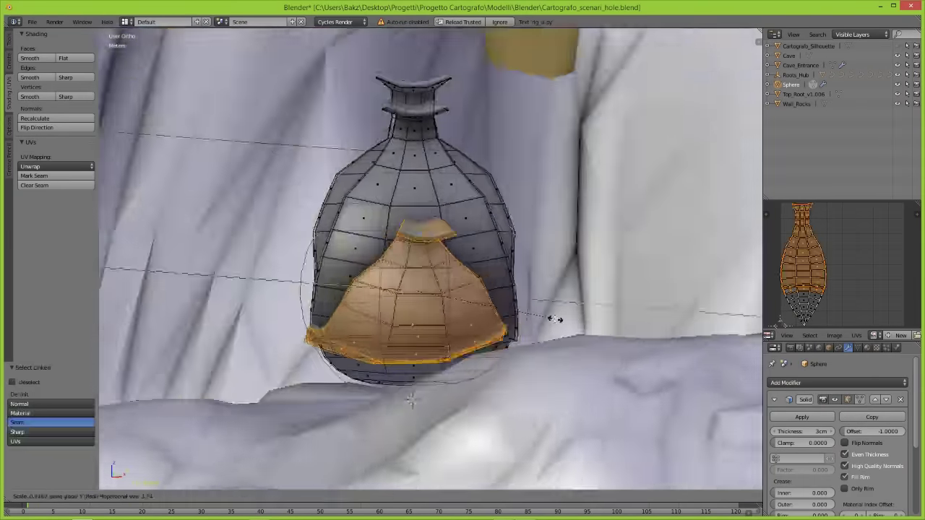
{"action": "key", "text": "a"}
- Add a new edge loop on the petal and delete the unwanted faces
{"action": "scroll", "coordinate": [362, 215], "scroll_direction": "up", "scroll_amount": 5}
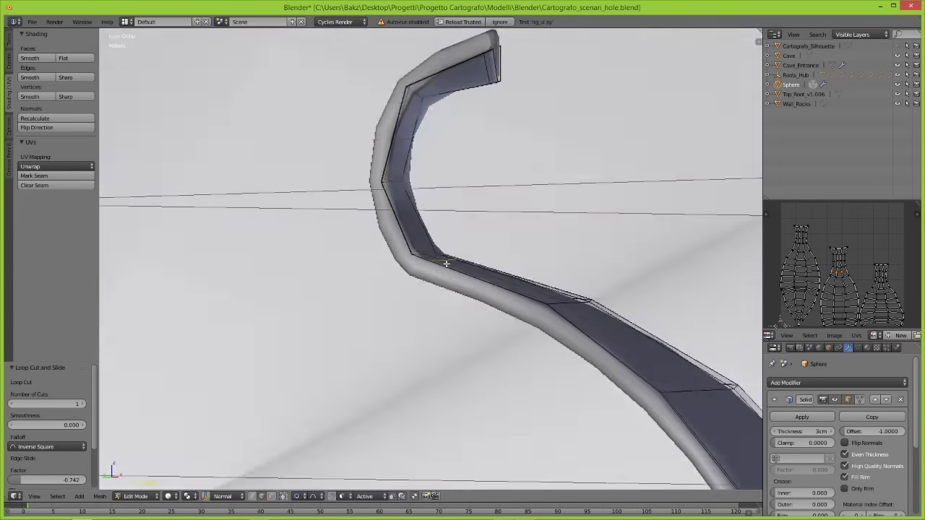
{"action": "key", "text": "ctrl+r"}
{"action": "left_click", "coordinate": [484, 245]}
{"action": "scroll", "coordinate": [482, 172], "scroll_direction": "down", "scroll_amount": 5}
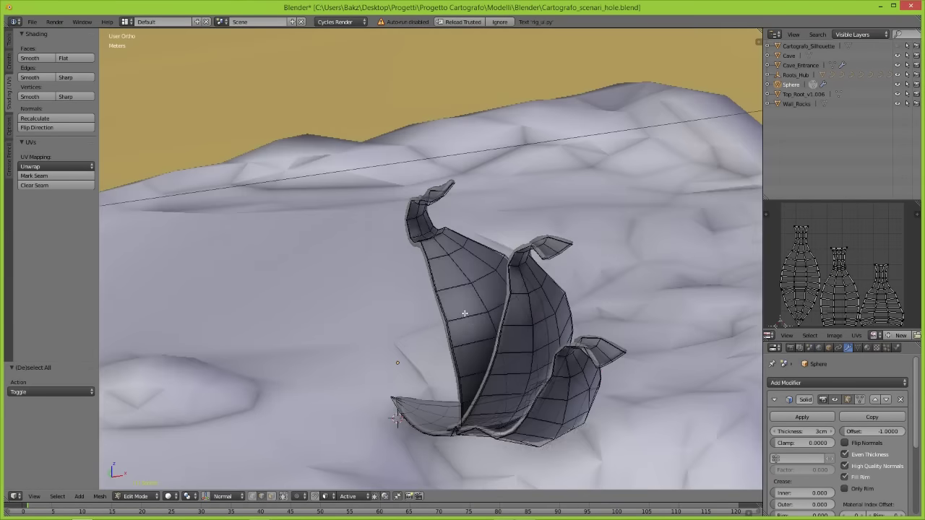
{"action": "middle_click_drag", "start_coordinate": [481, 172], "coordinate": [398, 378]}
{"action": "key", "text": "x"}
{"action": "left_click", "coordinate": [398, 378]}
- Isolate the petal mesh in local view and deselect everything
{"action": "key", "text": "KP_Divide"}
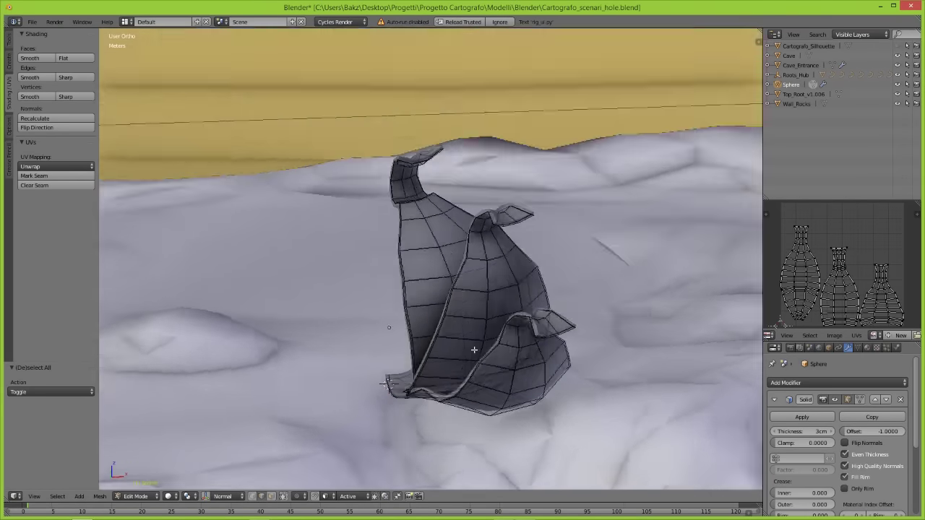
{"action": "key", "text": "a"}
{"action": "key", "text": "space"}
- Snap the 3D cursor to world centre, adjust the petals, and delete the old Sphere–Sphere.005 copies
{"action": "type", "text": "cursor to"}
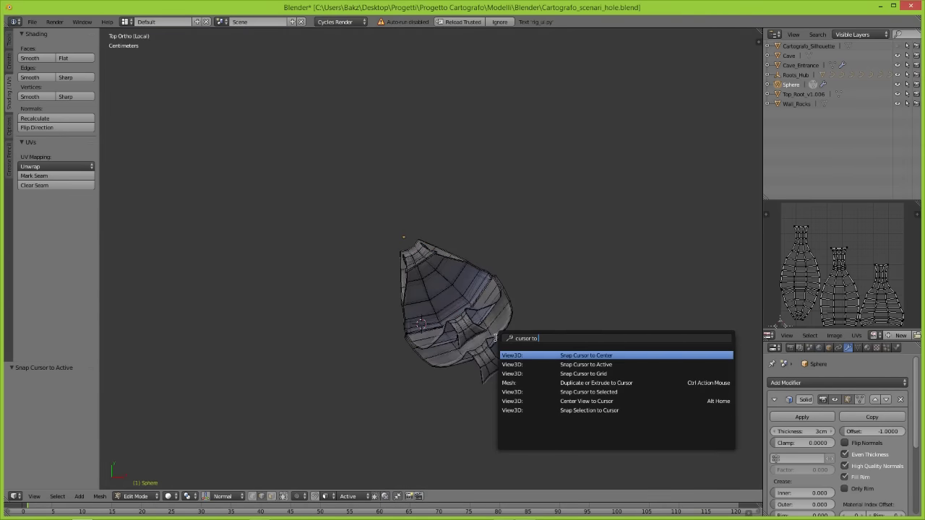
{"action": "key", "text": "Return"}
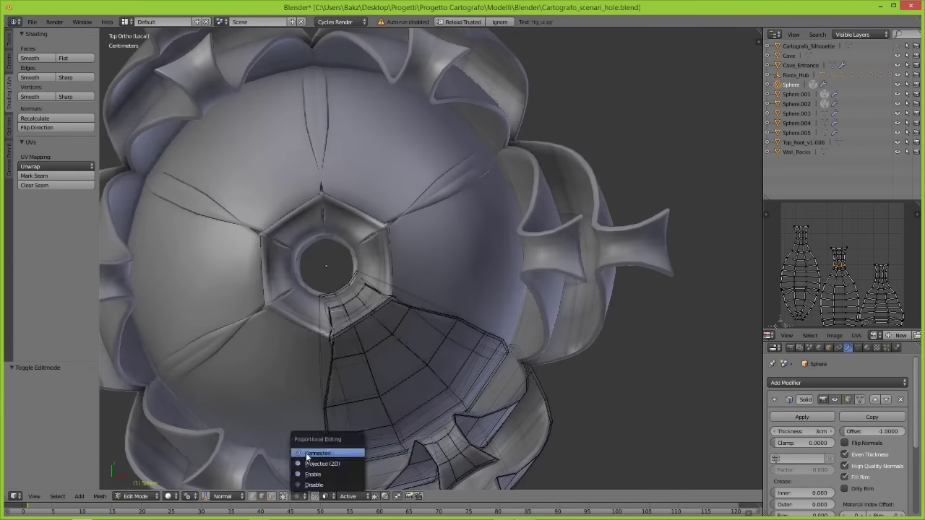
{"action": "key", "text": "g"}
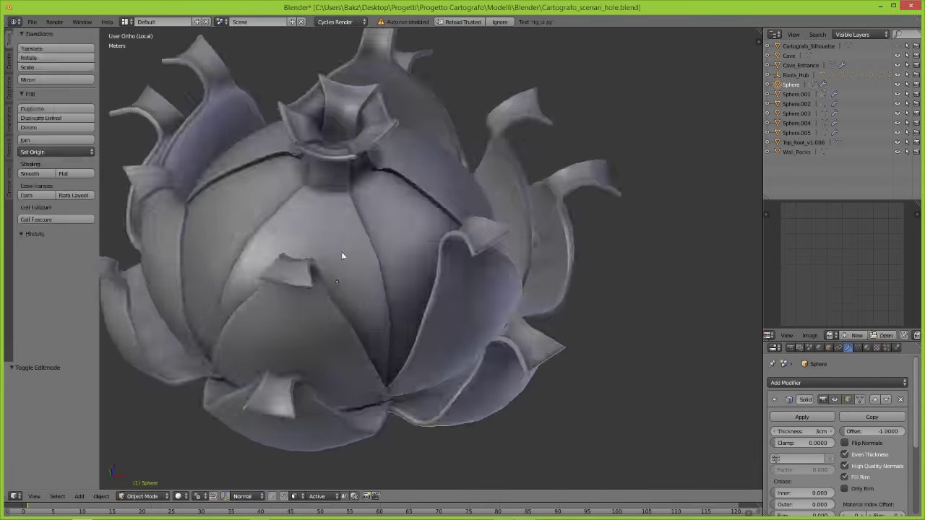
{"action": "middle_click_drag", "start_coordinate": [406, 342], "coordinate": [538, 306]}
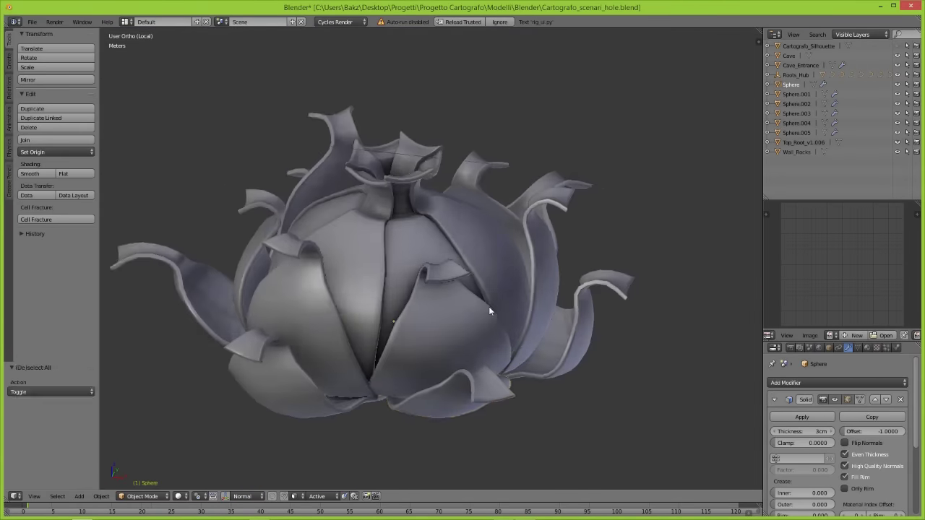
{"action": "left_click", "coordinate": [384, 282]}
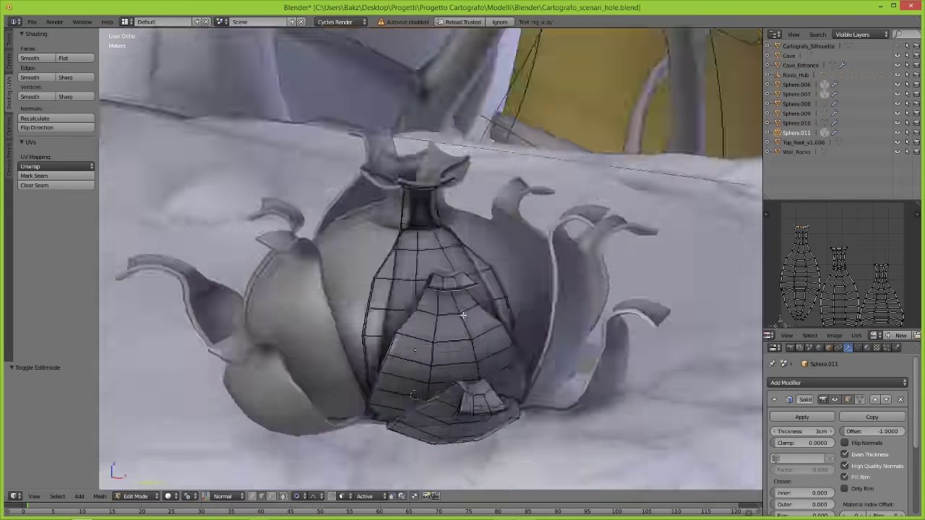
- Give the joined flower mesh a Solidify modifier with 4cm thickness
{"action": "key", "text": "KP_5"}
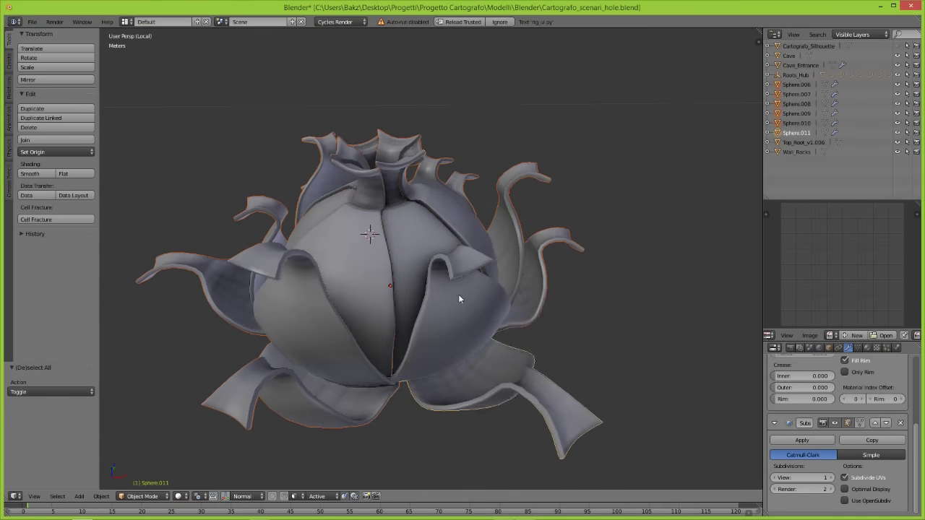
{"action": "key", "text": "space"}
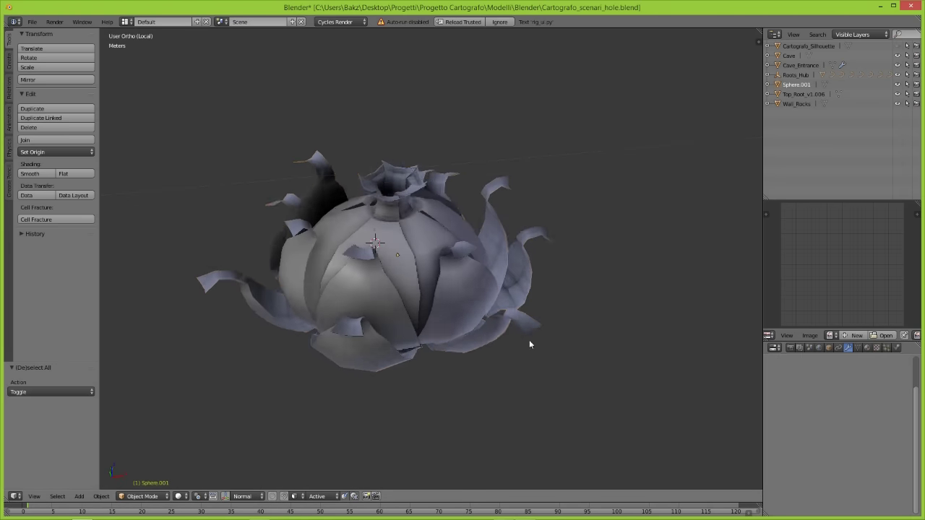
{"action": "left_click", "coordinate": [794, 377]}
{"action": "left_click", "coordinate": [723, 315]}
{"action": "left_click", "coordinate": [809, 455]}
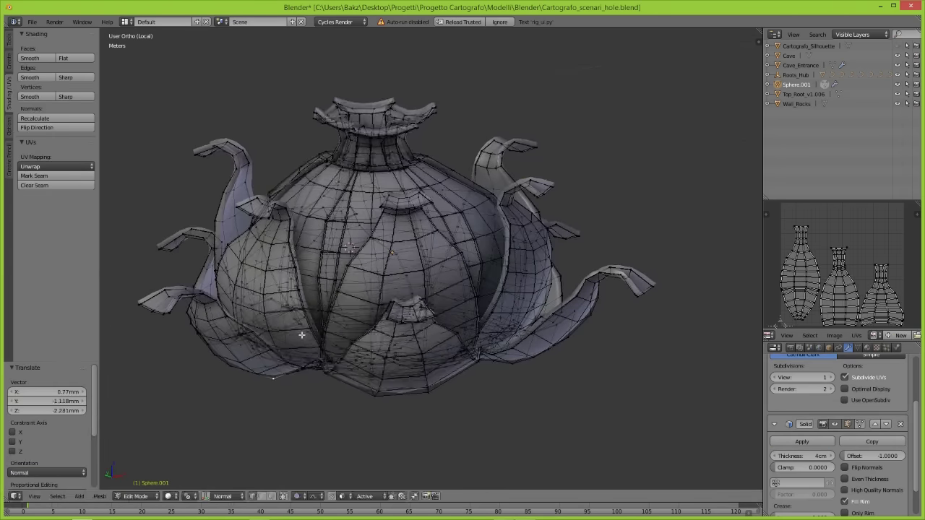
- Soft-reshape part of the flower, then return to Object Mode and the full scene
{"action": "key", "text": "g"}
{"action": "left_click", "coordinate": [452, 167]}
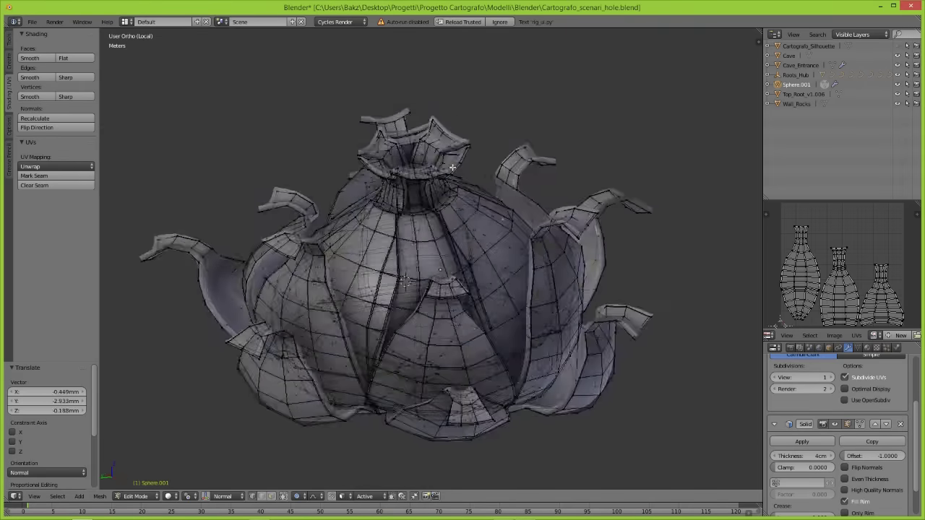
{"action": "mouse_move", "coordinate": [452, 168]}
{"action": "middle_mouse_down"}
{"action": "mouse_move", "coordinate": [391, 212]}
{"action": "mouse_move", "coordinate": [484, 269]}
{"action": "mouse_move", "coordinate": [427, 250]}
{"action": "middle_mouse_up"}
{"action": "key", "text": "Tab"}
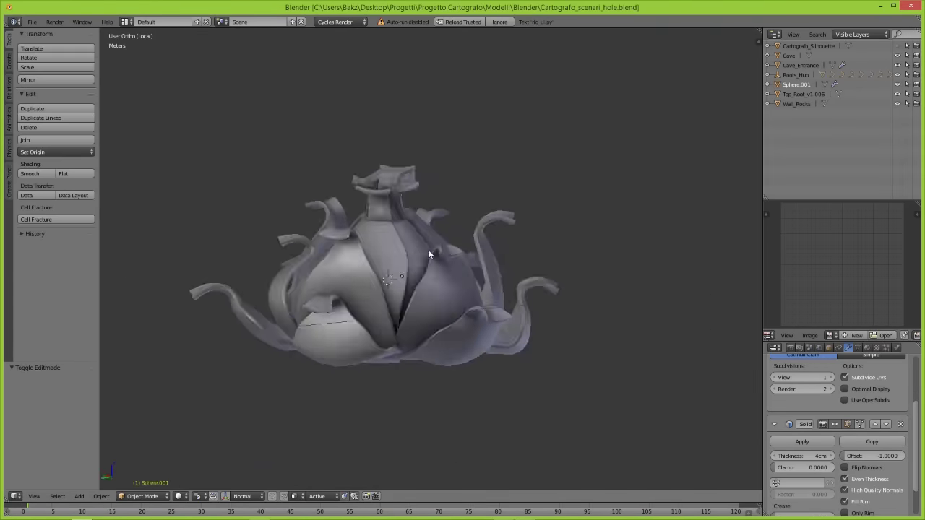
{"action": "key", "text": "KP_Divide"}
- Copy the flower to the buffer and open Cartografo.blend
{"action": "key", "text": "ctrl+c"}
{"action": "key", "text": "ctrl+o"}
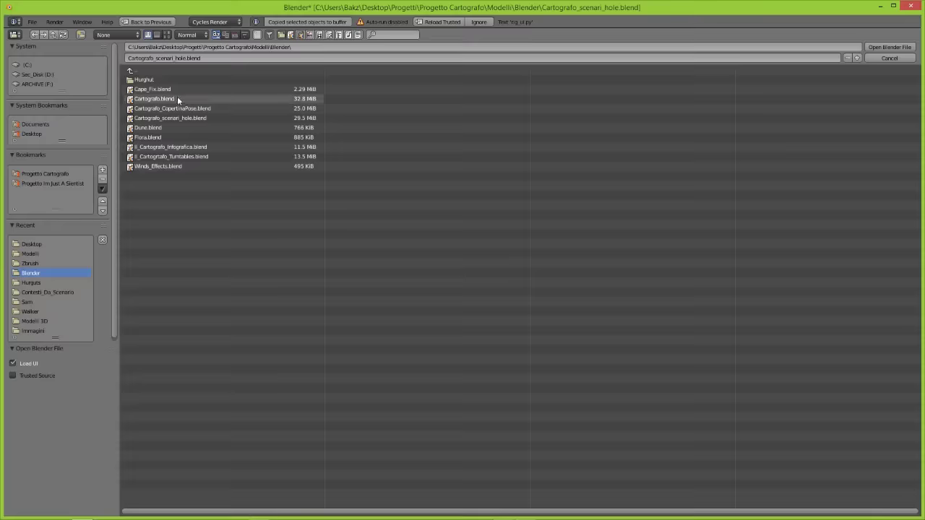
{"action": "double_click", "coordinate": [178, 100]}
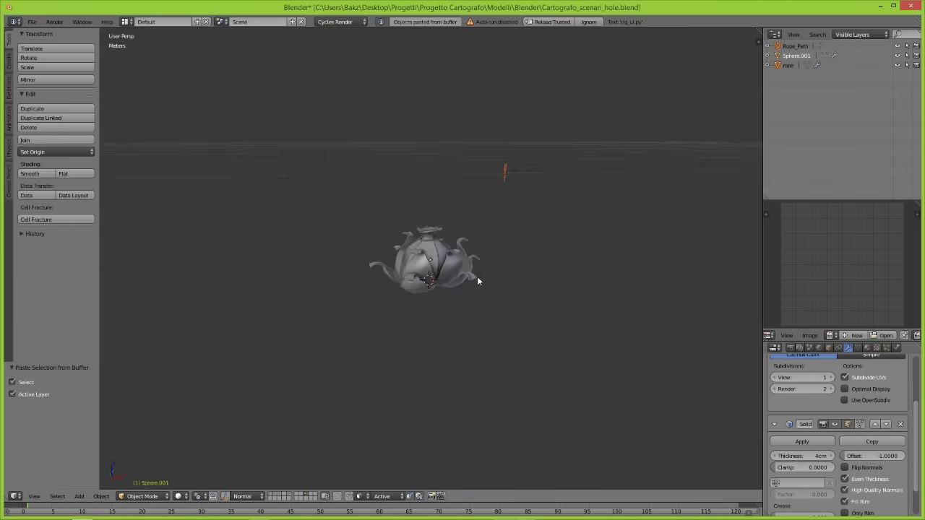
- Move the Rope_Path curve points so the rope starts wrapping the lamp's neck
{"action": "scroll", "coordinate": [430, 277], "scroll_direction": "up", "scroll_amount": 8}
{"action": "mouse_move", "coordinate": [521, 279]}
{"action": "middle_mouse_down"}
{"action": "mouse_move", "coordinate": [445, 298]}
{"action": "mouse_move", "coordinate": [449, 248]}
{"action": "middle_mouse_up"}
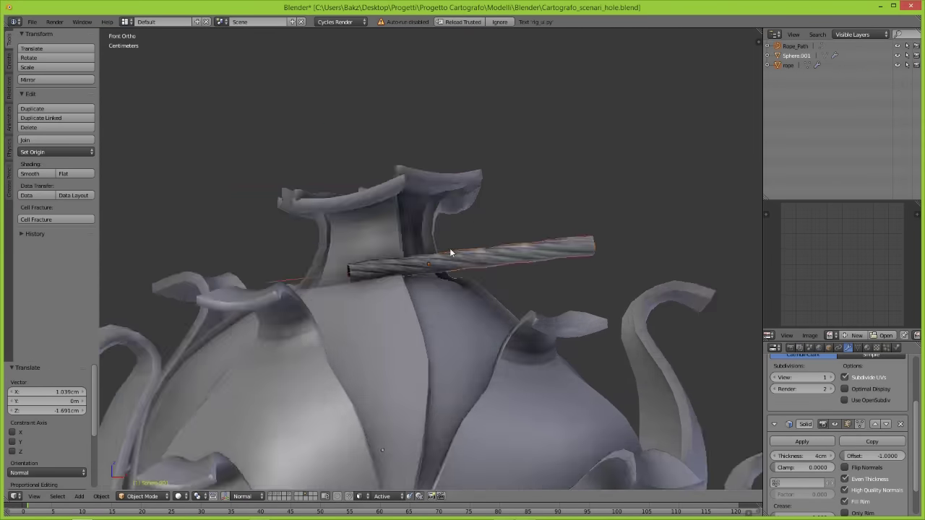
{"action": "right_click", "coordinate": [450, 248]}
{"action": "key", "text": "Tab"}
{"action": "key", "text": "c"}
{"action": "mouse_move", "coordinate": [447, 322]}
{"action": "middle_mouse_down"}
{"action": "mouse_move", "coordinate": [476, 287]}
{"action": "mouse_move", "coordinate": [494, 338]}
{"action": "mouse_move", "coordinate": [549, 303]}
{"action": "mouse_move", "coordinate": [620, 211]}
{"action": "middle_mouse_up"}
{"action": "key", "text": "g"}
{"action": "left_click", "coordinate": [476, 288]}
{"action": "key", "text": "Tab"}
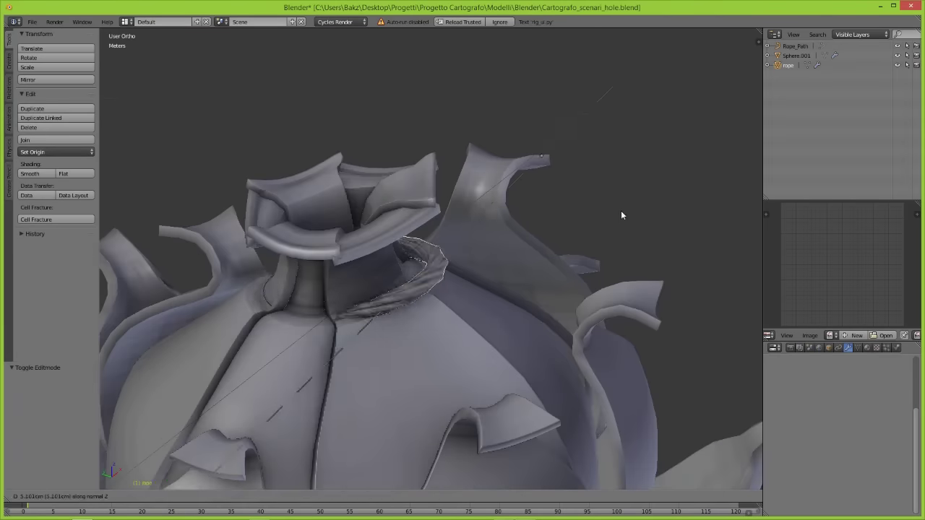
{"action": "mouse_move", "coordinate": [752, 433]}
{"action": "middle_mouse_down"}
{"action": "mouse_move", "coordinate": [482, 313]}
{"action": "mouse_move", "coordinate": [716, 101]}
{"action": "middle_mouse_up"}
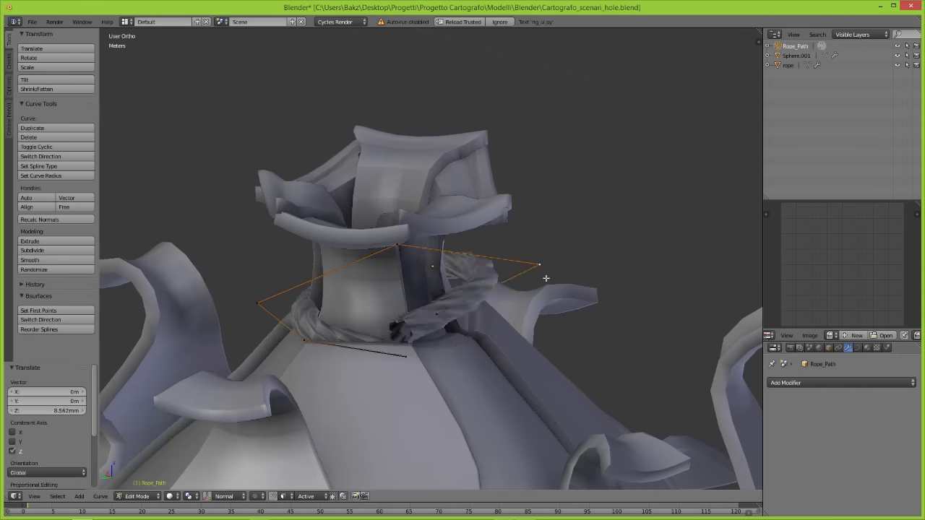
- Move the rope path's end points vertically to form coils around the neck
{"action": "mouse_move", "coordinate": [546, 278]}
{"action": "middle_mouse_down"}
{"action": "mouse_move", "coordinate": [463, 405]}
{"action": "mouse_move", "coordinate": [364, 192]}
{"action": "mouse_move", "coordinate": [495, 282]}
{"action": "mouse_move", "coordinate": [371, 365]}
{"action": "middle_mouse_up"}
{"action": "key", "text": "g"}
{"action": "key", "text": "shift+z"}
{"action": "left_click", "coordinate": [458, 421]}
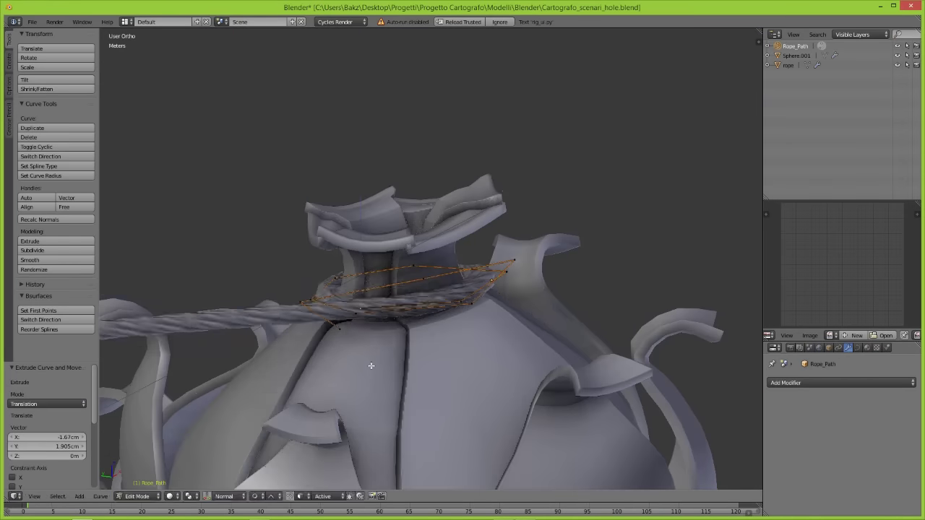
{"action": "mouse_move", "coordinate": [538, 278]}
{"action": "middle_mouse_down"}
{"action": "mouse_move", "coordinate": [479, 314]}
{"action": "mouse_move", "coordinate": [326, 310]}
{"action": "mouse_move", "coordinate": [394, 275]}
{"action": "mouse_move", "coordinate": [506, 300]}
{"action": "middle_mouse_up"}
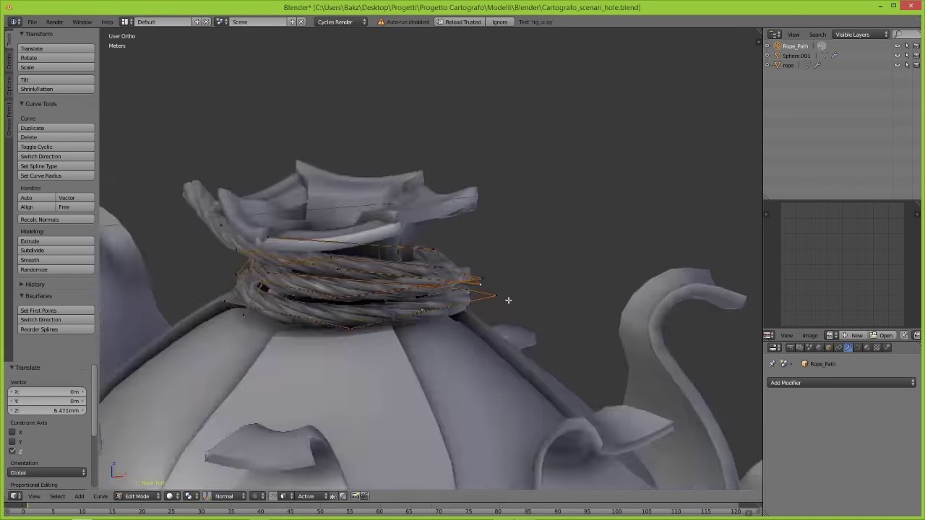
{"action": "scroll", "coordinate": [341, 331], "scroll_direction": "up", "scroll_amount": 3}
{"action": "middle_click_drag", "start_coordinate": [340, 331], "coordinate": [247, 320]}
{"action": "key", "text": "g"}
{"action": "left_click", "coordinate": [551, 351]}
{"action": "scroll", "coordinate": [551, 351], "scroll_direction": "down", "scroll_amount": 3}
{"action": "mouse_move", "coordinate": [550, 351]}
{"action": "middle_mouse_down"}
{"action": "mouse_move", "coordinate": [320, 269]}
{"action": "mouse_move", "coordinate": [362, 304]}
{"action": "mouse_move", "coordinate": [400, 318]}
{"action": "mouse_move", "coordinate": [444, 268]}
{"action": "mouse_move", "coordinate": [397, 257]}
{"action": "mouse_move", "coordinate": [490, 343]}
{"action": "mouse_move", "coordinate": [438, 224]}
{"action": "mouse_move", "coordinate": [453, 235]}
{"action": "mouse_move", "coordinate": [405, 260]}
{"action": "mouse_move", "coordinate": [318, 245]}
{"action": "mouse_move", "coordinate": [419, 223]}
{"action": "mouse_move", "coordinate": [438, 207]}
{"action": "mouse_move", "coordinate": [613, 336]}
{"action": "mouse_move", "coordinate": [613, 244]}
{"action": "mouse_move", "coordinate": [506, 326]}
{"action": "mouse_move", "coordinate": [506, 303]}
{"action": "mouse_move", "coordinate": [550, 320]}
{"action": "middle_mouse_up"}
- Extrude two more rope path points to continue the coil
{"action": "key", "text": "e"}
{"action": "left_click", "coordinate": [448, 289]}
{"action": "left_click", "coordinate": [397, 256]}
{"action": "key", "text": "e"}
{"action": "left_click", "coordinate": [448, 238]}
- Leave curve editing and save the file
{"action": "key", "text": "Tab"}
{"action": "scroll", "coordinate": [501, 334], "scroll_direction": "up", "scroll_amount": 3}
{"action": "scroll", "coordinate": [580, 316], "scroll_direction": "down", "scroll_amount": 6}
{"action": "scroll", "coordinate": [580, 315], "scroll_direction": "up", "scroll_amount": 5}
{"action": "key", "text": "ctrl+s"}
{"action": "scroll", "coordinate": [549, 320], "scroll_direction": "down", "scroll_amount": 4}
- Delete the rope path curve and set the rope object's origin
{"action": "scroll", "coordinate": [448, 284], "scroll_direction": "up", "scroll_amount": 4}
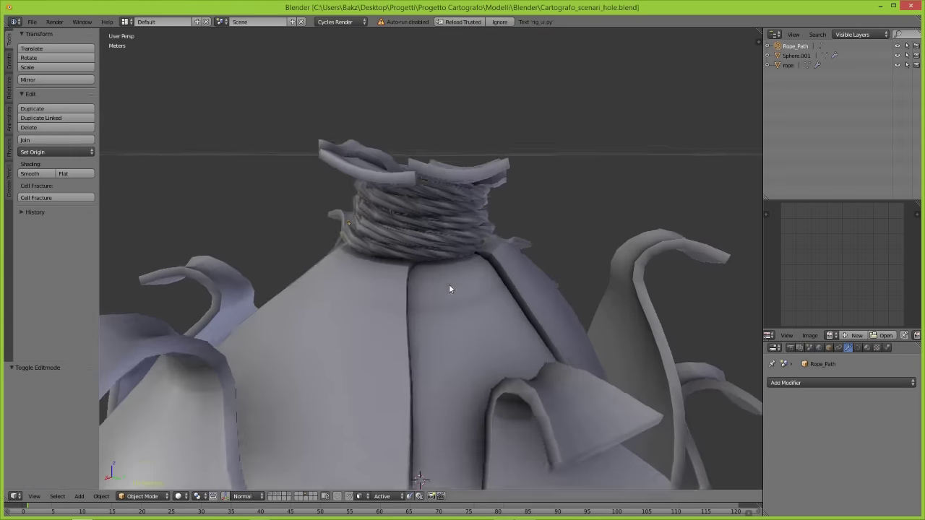
{"action": "key", "text": "Delete"}
{"action": "right_click", "coordinate": [449, 256]}
{"action": "scroll", "coordinate": [449, 257], "scroll_direction": "down", "scroll_amount": 2}
{"action": "key", "text": "space"}
{"action": "type", "text": "origin"}
{"action": "key", "text": "Return"}
- Isolate the rope and UV-unwrap all its faces
{"action": "key", "text": "KP_Divide"}
{"action": "key", "text": "Tab"}
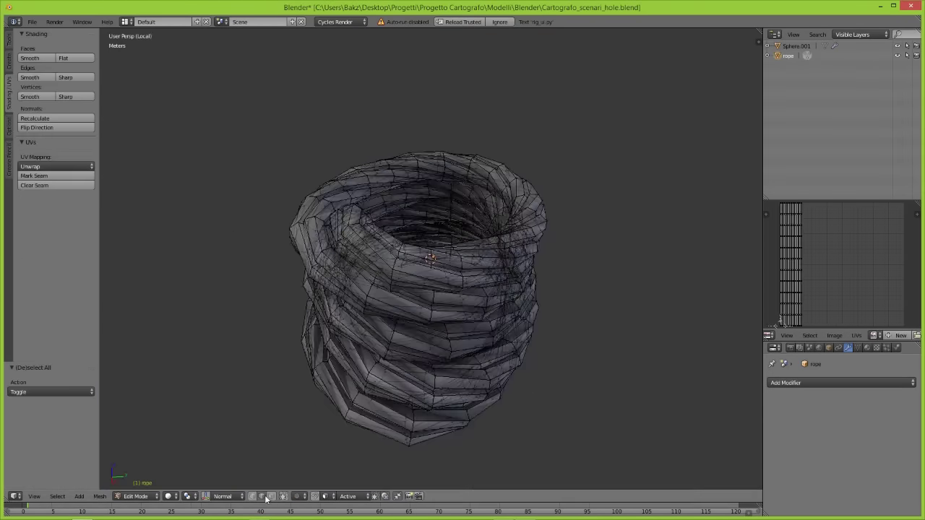
{"action": "key", "text": "u"}
{"action": "left_click", "coordinate": [506, 208]}
{"action": "mouse_move", "coordinate": [506, 208]}
{"action": "middle_mouse_down"}
{"action": "mouse_move", "coordinate": [426, 281]}
{"action": "mouse_move", "coordinate": [463, 303]}
{"action": "middle_mouse_up"}
{"action": "key", "text": "Tab"}
{"action": "scroll", "coordinate": [383, 212], "scroll_direction": "down", "scroll_amount": 4}
{"action": "key", "text": "Tab"}
{"action": "scroll", "coordinate": [464, 278], "scroll_direction": "up", "scroll_amount": 3}
{"action": "key", "text": "Tab"}
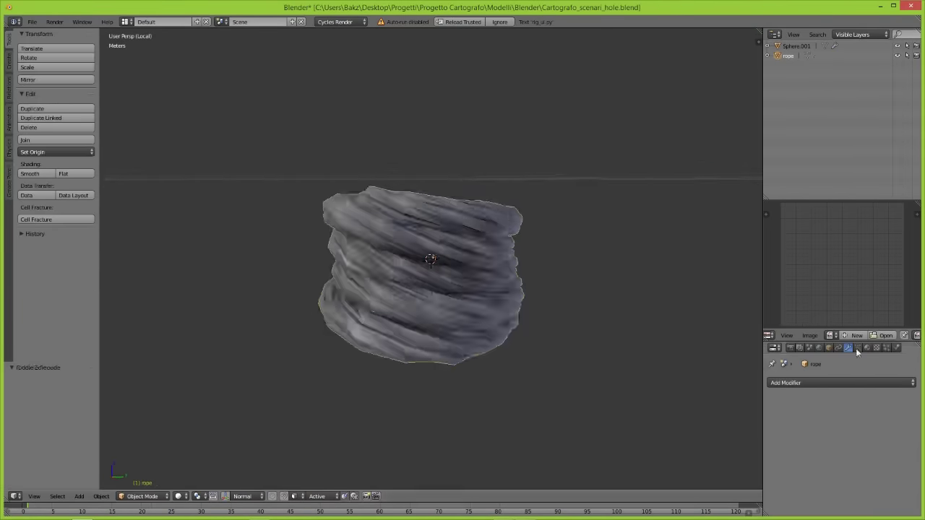
{"action": "key", "text": "Tab"}
- Deselect the rope and return to the whole-model view around the neck
{"action": "key", "text": "a"}
{"action": "key", "text": "KP_Divide"}
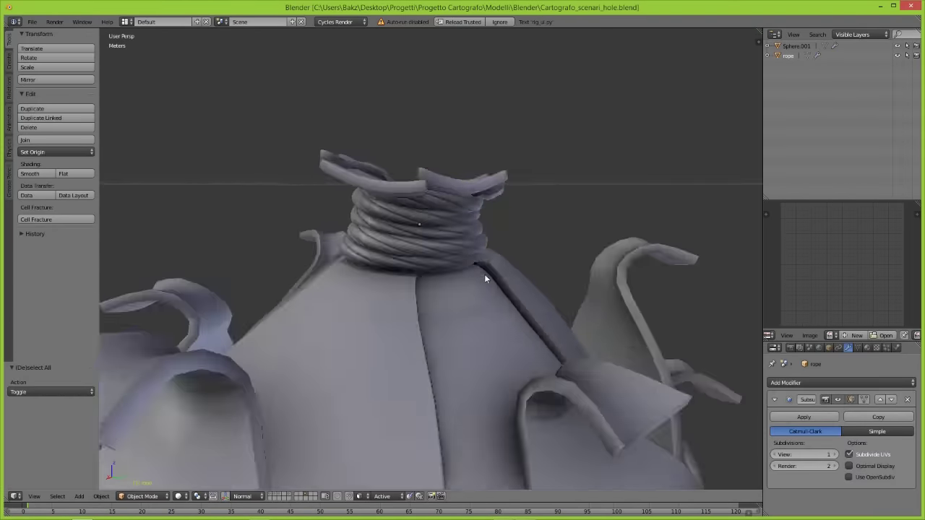
{"action": "middle_click_drag", "start_coordinate": [484, 274], "coordinate": [738, 359]}
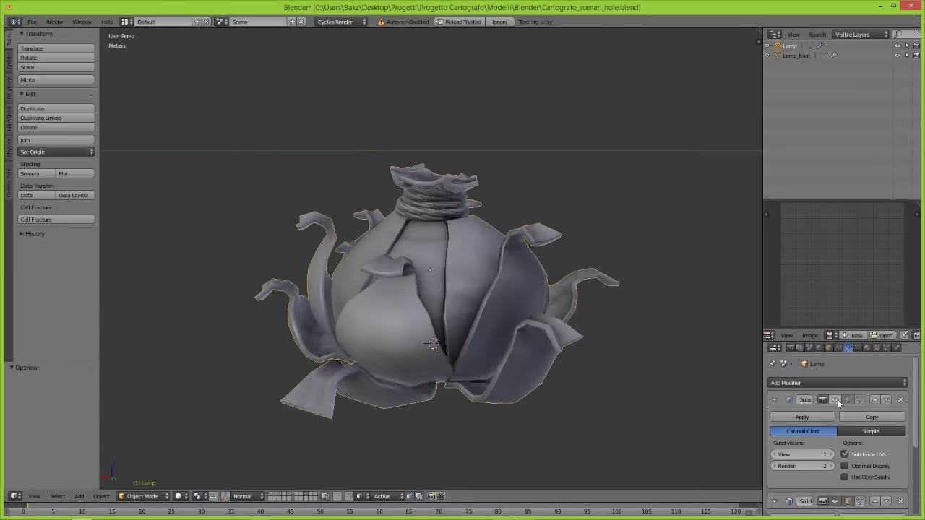
- Select the rope object and isolate it in local view
{"action": "key", "text": "a"}
{"action": "right_click", "coordinate": [450, 132]}
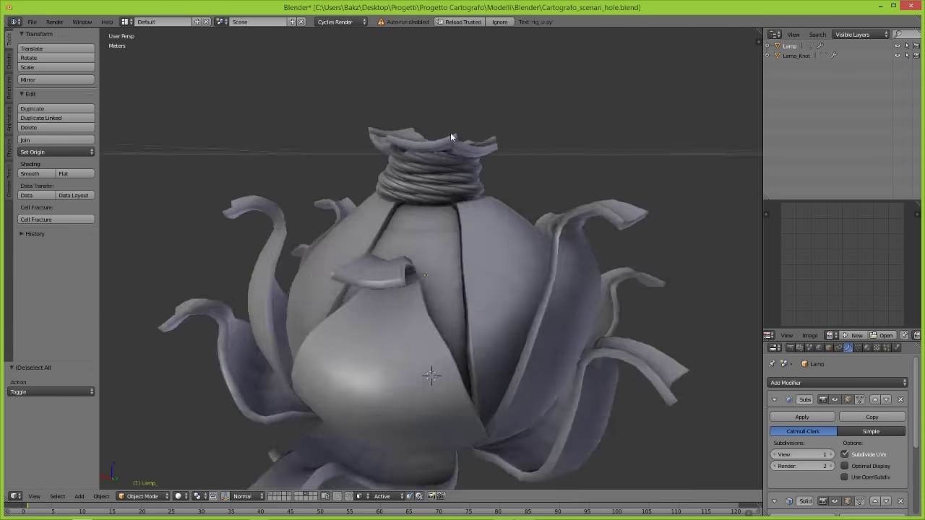
{"action": "key", "text": "KP_Divide"}
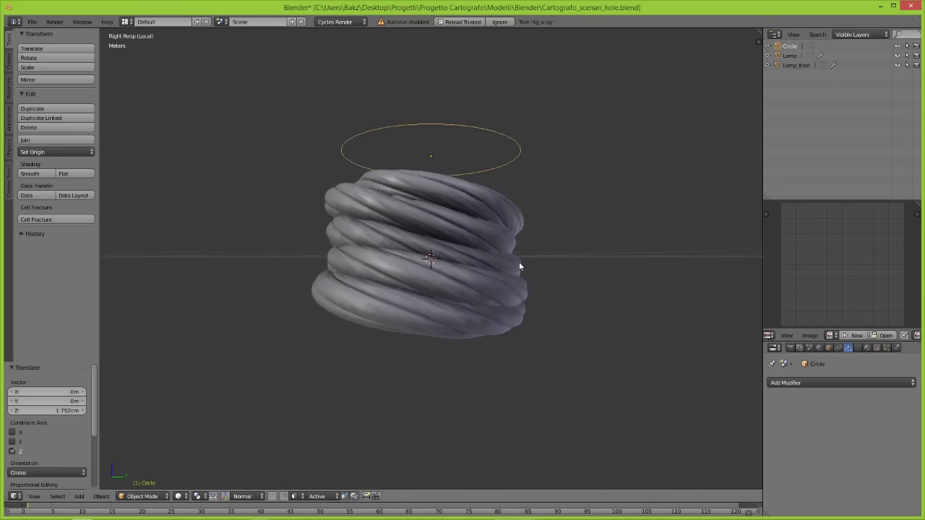
- From top view, extrude the circle ring down into a band over the rope
{"action": "key", "text": "KP_7"}
{"action": "key", "text": "Tab"}
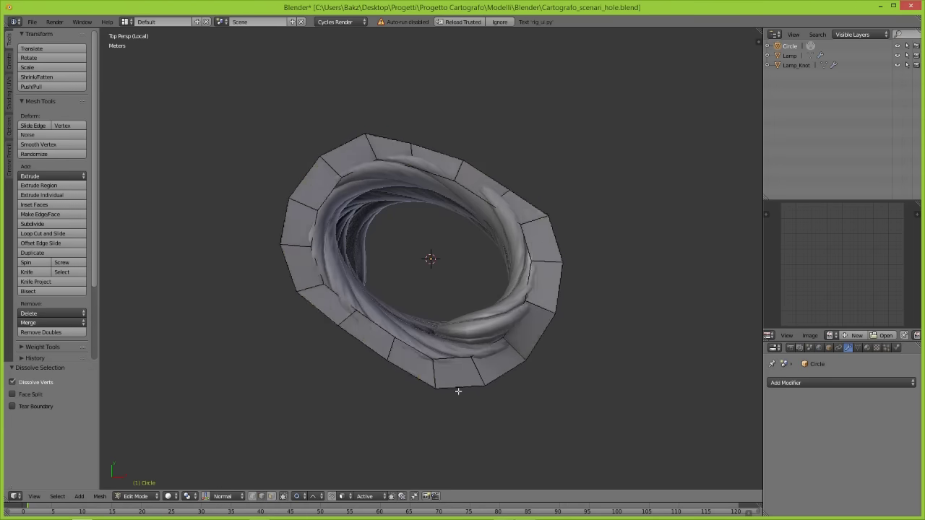
{"action": "scroll", "coordinate": [480, 307], "scroll_direction": "up", "scroll_amount": 2}
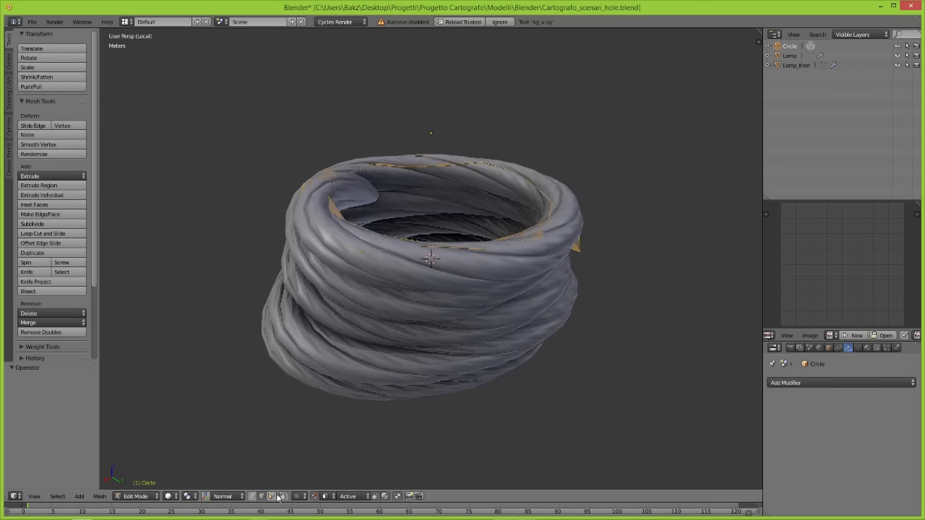
{"action": "key", "text": "e"}
{"action": "mouse_move", "coordinate": [370, 260]}
{"action": "middle_mouse_down"}
{"action": "mouse_move", "coordinate": [412, 245]}
{"action": "mouse_move", "coordinate": [383, 321]}
{"action": "mouse_move", "coordinate": [429, 330]}
{"action": "mouse_move", "coordinate": [456, 375]}
{"action": "middle_mouse_up"}
{"action": "key", "text": "a"}
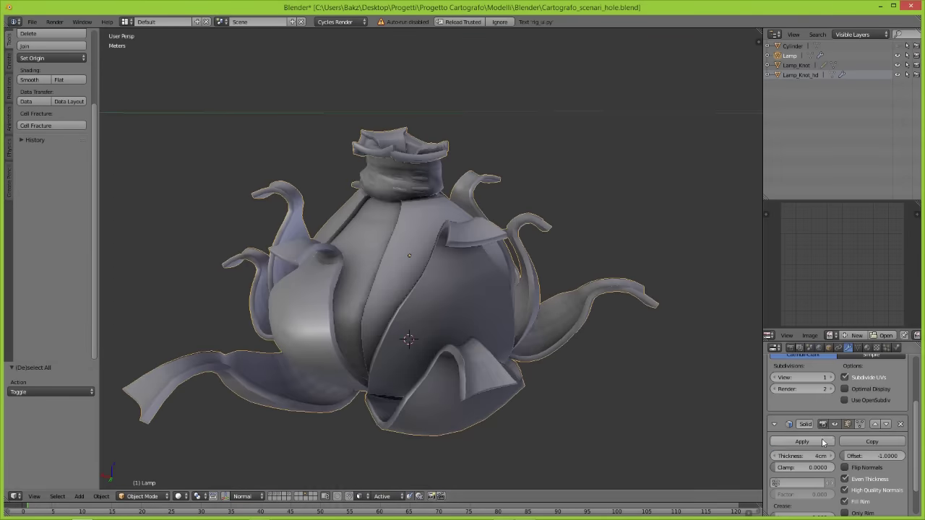
- Turn off the Solidify modifier's viewport display and view the bulb from higher up
{"action": "left_click", "coordinate": [835, 424]}
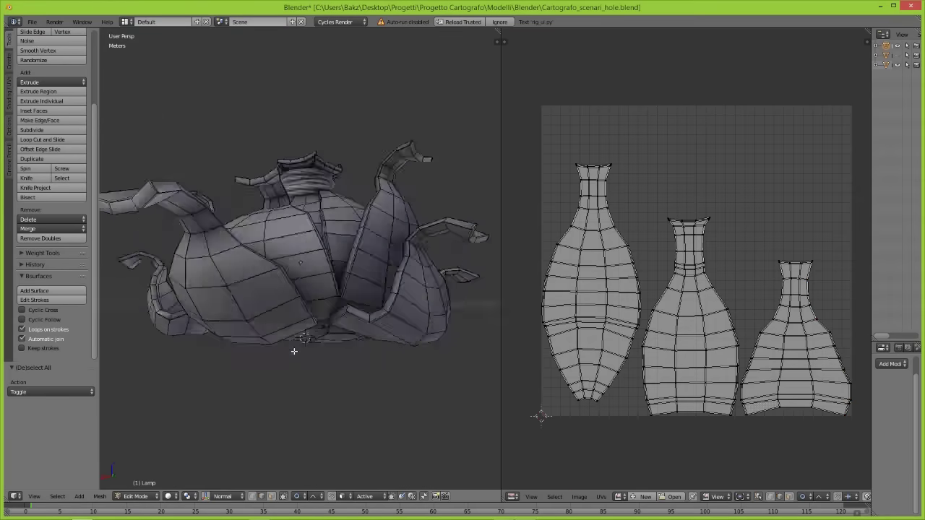
{"action": "middle_click_drag", "start_coordinate": [294, 352], "coordinate": [288, 340]}
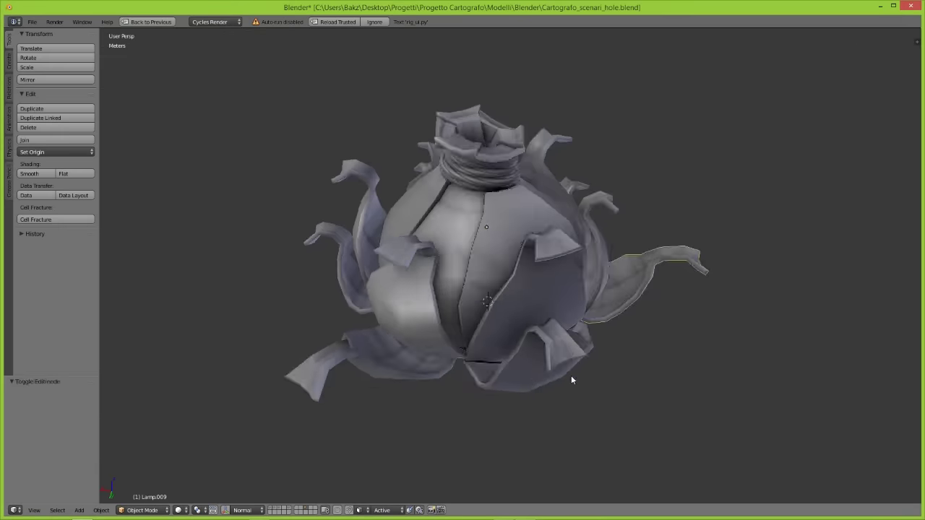
- From below, select a path of rim edges along the bottom of the petals
{"action": "middle_click_drag", "start_coordinate": [666, 374], "coordinate": [444, 287]}
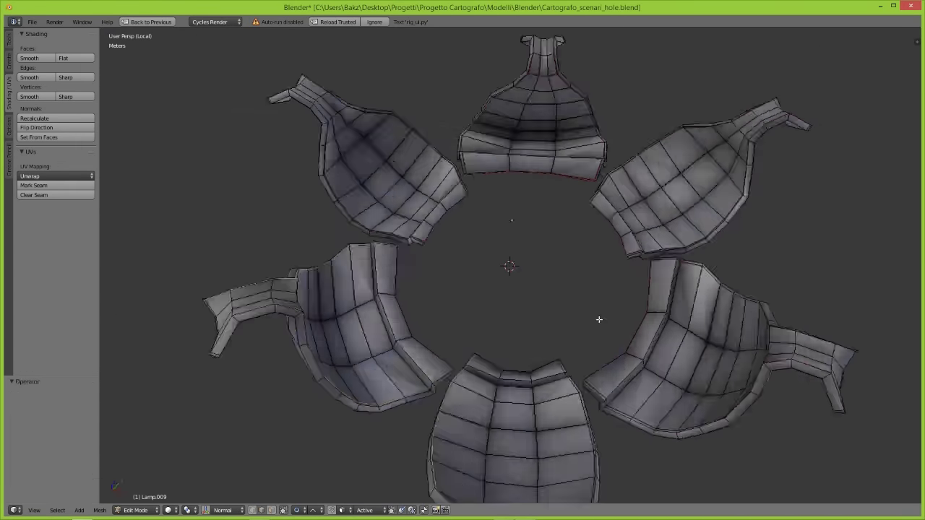
{"action": "key", "text": "a"}
{"action": "scroll", "coordinate": [473, 271], "scroll_direction": "up", "scroll_amount": 3}
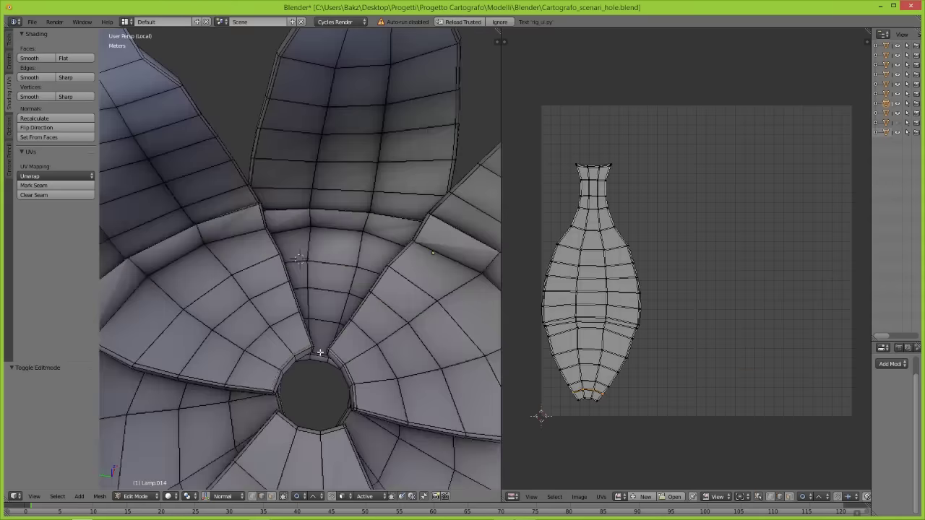
{"action": "mouse_move", "coordinate": [320, 353]}
{"action": "middle_mouse_down"}
{"action": "mouse_move", "coordinate": [196, 151]}
{"action": "mouse_move", "coordinate": [327, 239]}
{"action": "middle_mouse_up"}
{"action": "right_click", "coordinate": [274, 289], "text": "ctrl"}
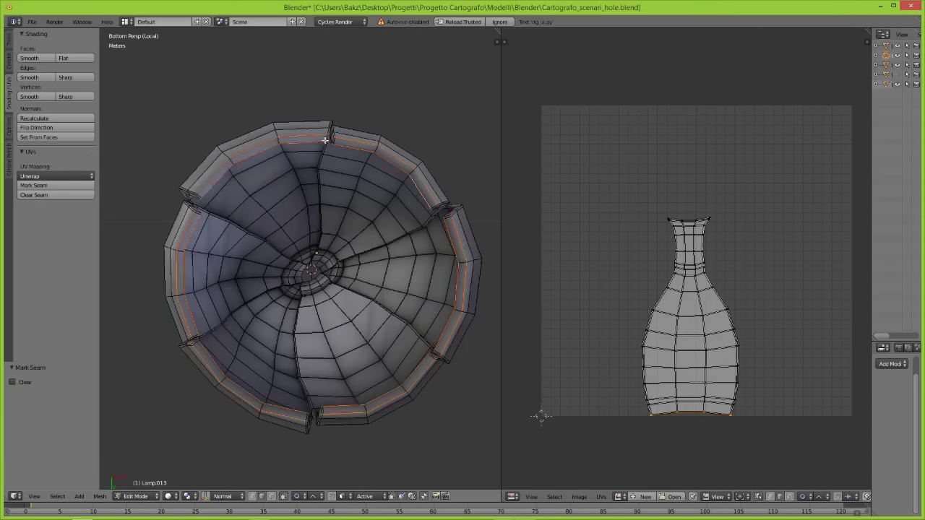
- Deselect the seams and select face strips along the petals to check their UV islands
{"action": "scroll", "coordinate": [325, 139], "scroll_direction": "up", "scroll_amount": 5}
{"action": "scroll", "coordinate": [276, 320], "scroll_direction": "down", "scroll_amount": 5}
{"action": "key", "text": "a"}
{"action": "middle_click_drag", "start_coordinate": [361, 212], "coordinate": [316, 338]}
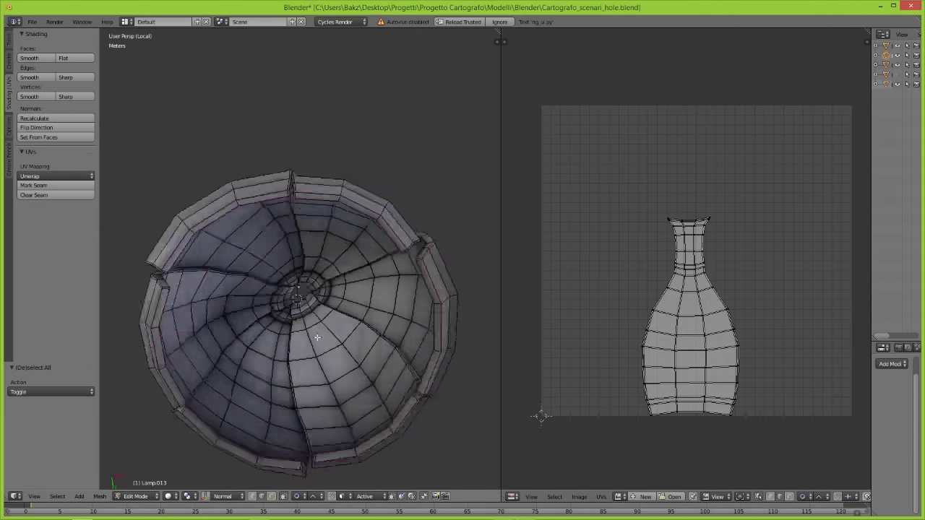
{"action": "mouse_move", "coordinate": [283, 431]}
{"action": "middle_mouse_down"}
{"action": "mouse_move", "coordinate": [275, 405]}
{"action": "mouse_move", "coordinate": [318, 347]}
{"action": "mouse_move", "coordinate": [364, 70]}
{"action": "mouse_move", "coordinate": [417, 398]}
{"action": "middle_mouse_up"}
{"action": "left_click", "coordinate": [331, 361], "text": "ctrl"}
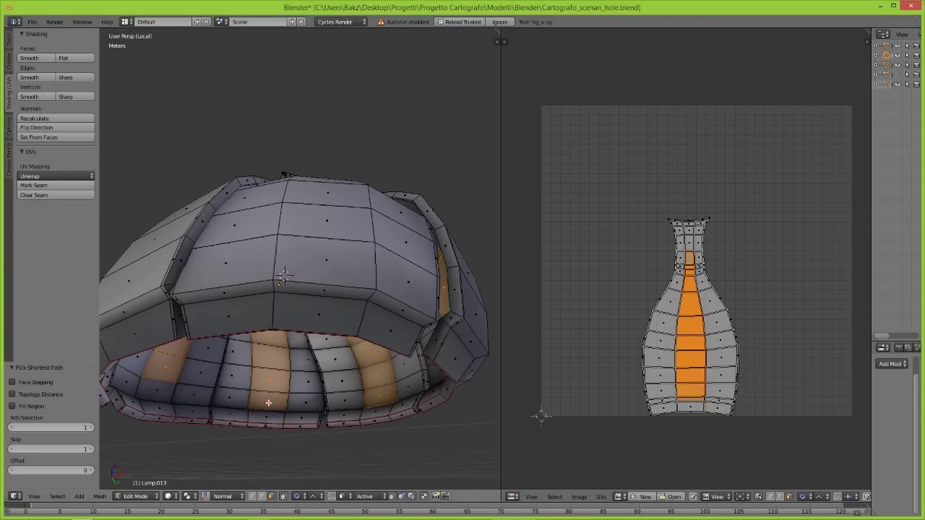
{"action": "mouse_move", "coordinate": [268, 402]}
{"action": "middle_mouse_down"}
{"action": "mouse_move", "coordinate": [274, 383]}
{"action": "mouse_move", "coordinate": [226, 368]}
{"action": "mouse_move", "coordinate": [357, 206]}
{"action": "middle_mouse_up"}
{"action": "scroll", "coordinate": [274, 383], "scroll_direction": "up", "scroll_amount": 4}
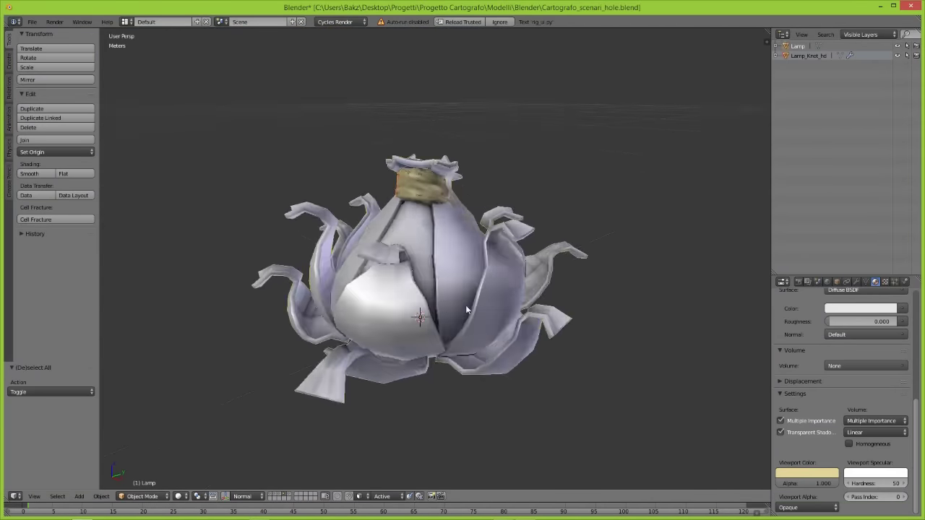
- Export the lamp model as Lamp.fbx using Blender's FBX exporter
{"action": "key", "text": "space"}
{"action": "type", "text": "fbx"}
{"action": "key", "text": "Return"}
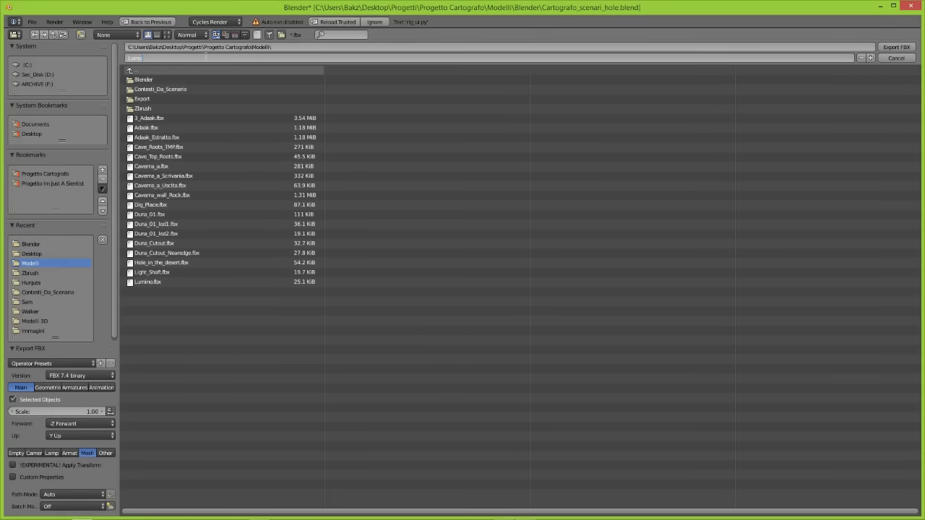
{"action": "key", "text": "Return"}
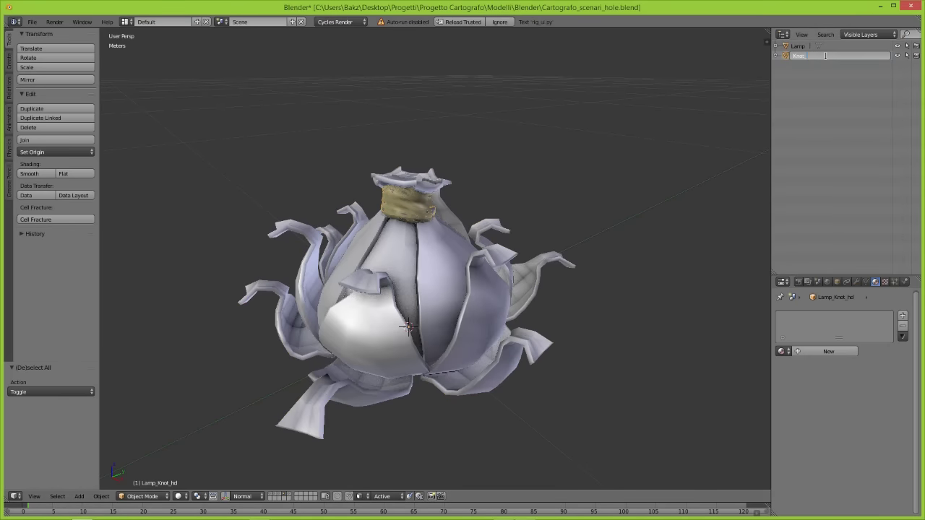
- Select the whole lamp model and export it to Lamp.fbx again
{"action": "key", "text": "a"}
{"action": "key", "text": "space"}
{"action": "key", "text": "Return"}
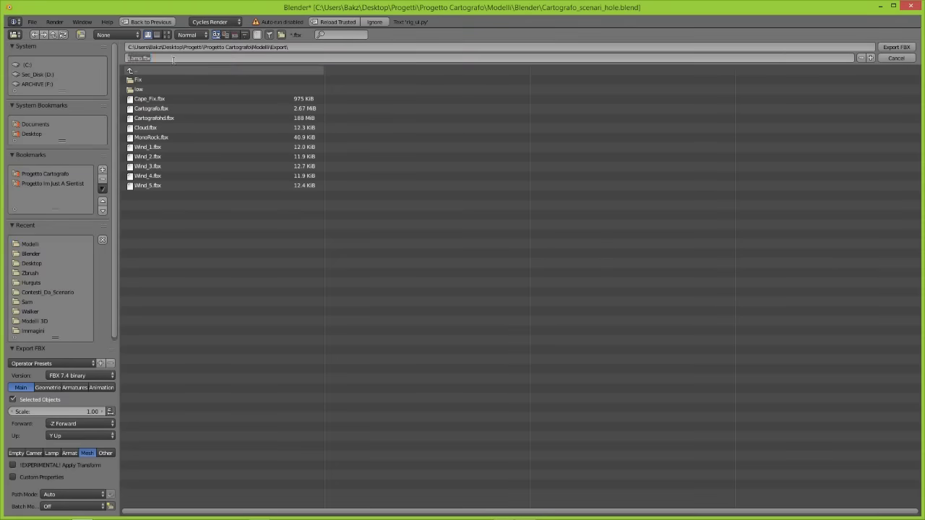
{"action": "key", "text": "Return"}
{"action": "key", "text": "Up"}
{"action": "key", "text": "Return"}
{"action": "key", "text": "Return"}
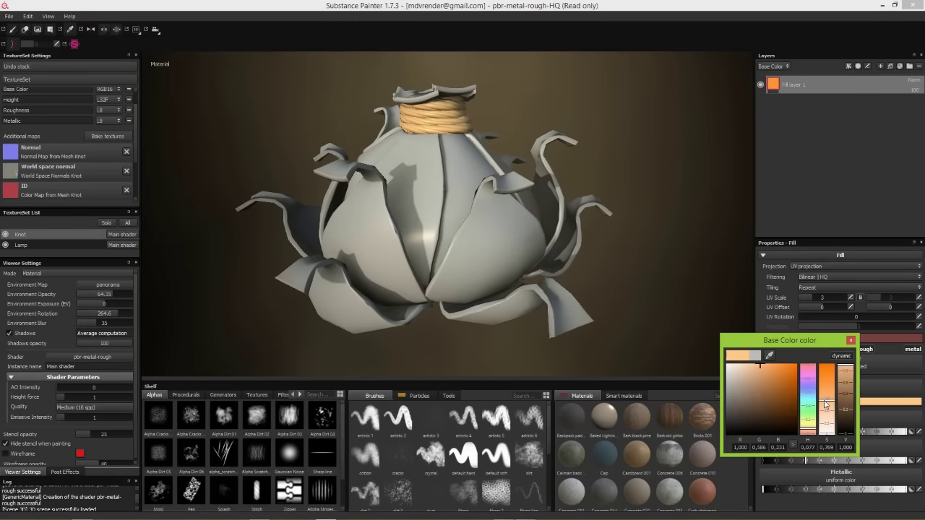
- Add a generator to the fill layer's mask
{"action": "left_click", "coordinate": [838, 267]}
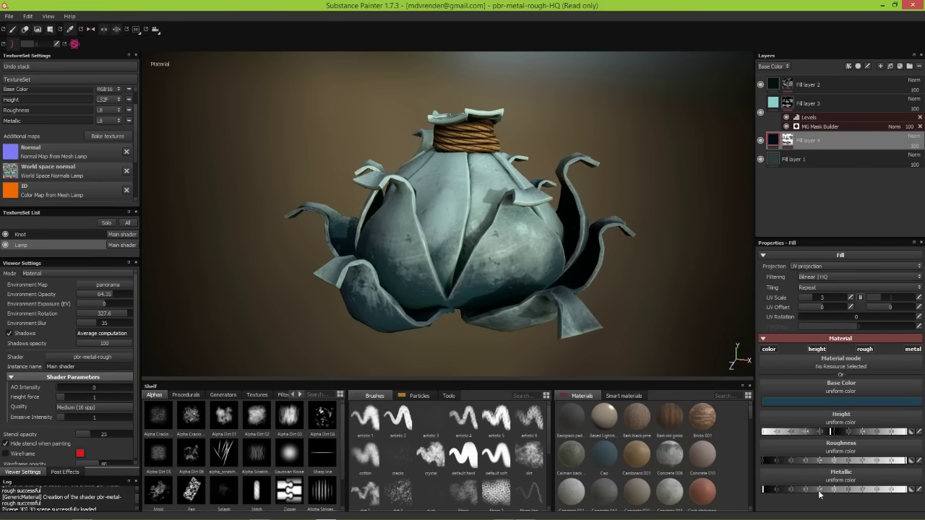
- Orbit to check the shading, then add an Opacity channel in TextureSet Settings
{"action": "left_click_drag", "start_coordinate": [465, 244], "coordinate": [641, 330], "text": "alt"}
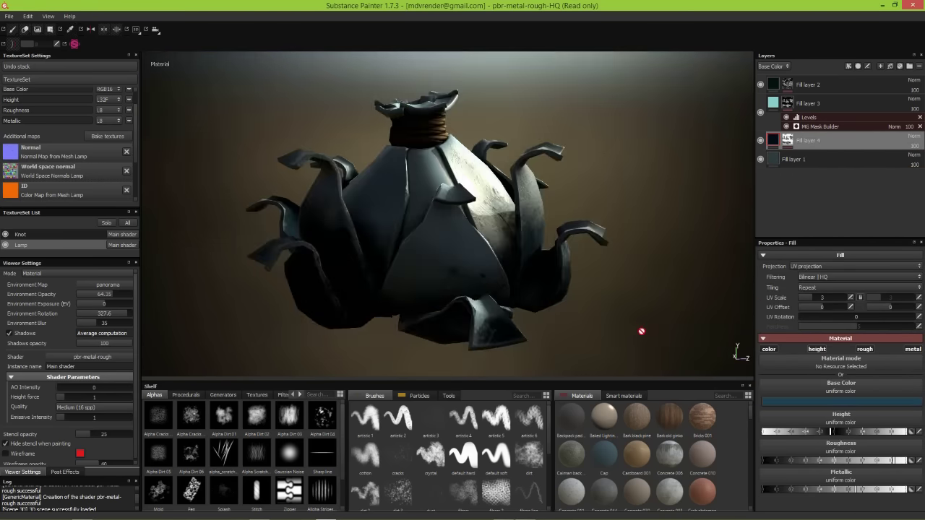
{"action": "left_click", "coordinate": [128, 102]}
{"action": "left_click", "coordinate": [156, 214]}
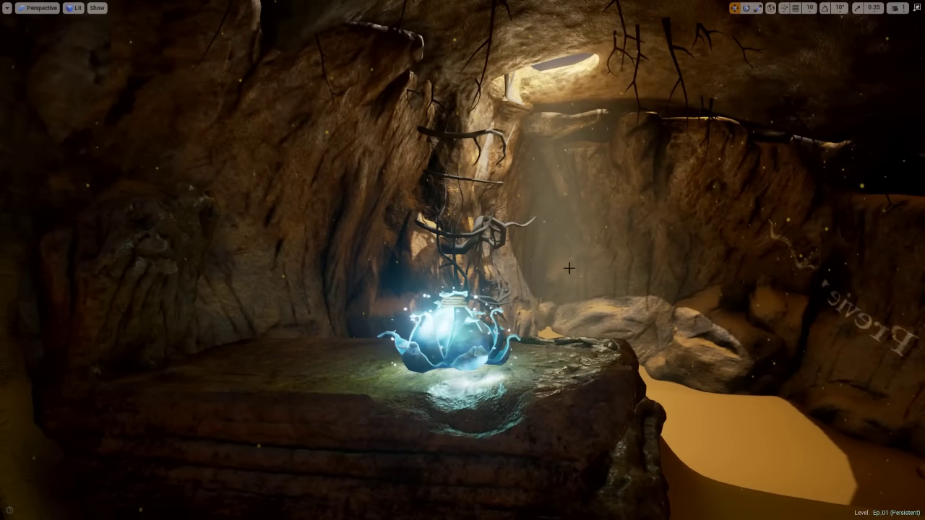
{"action": "right_click", "coordinate": [571, 185]}
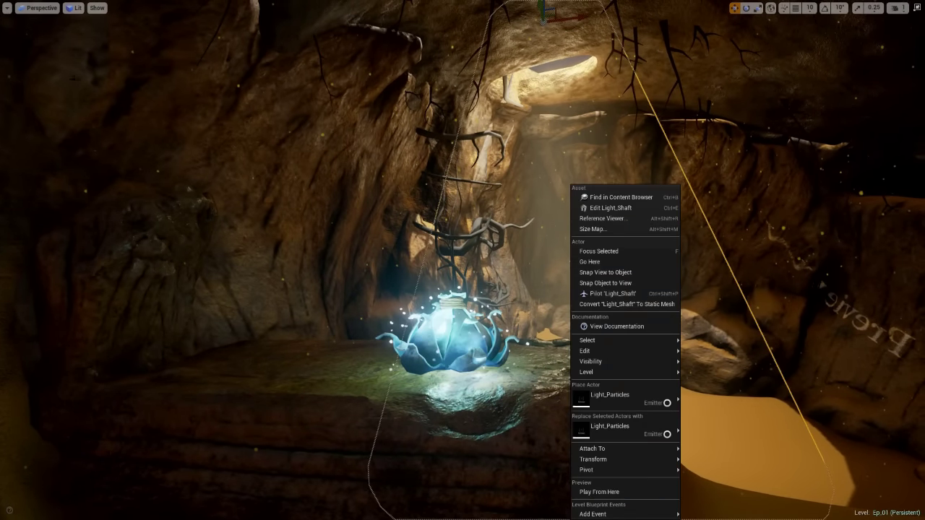
{"action": "key", "text": "Escape"}
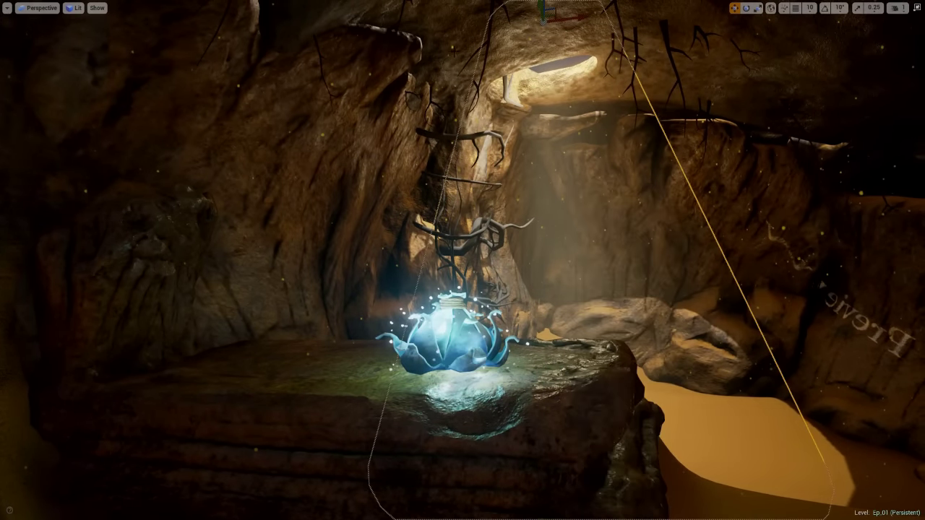
{"action": "key", "text": "Escape"}
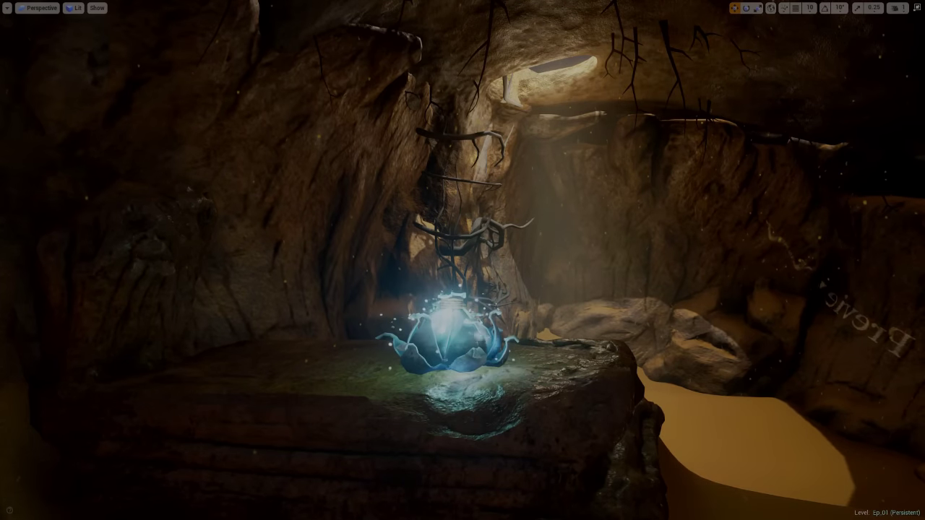